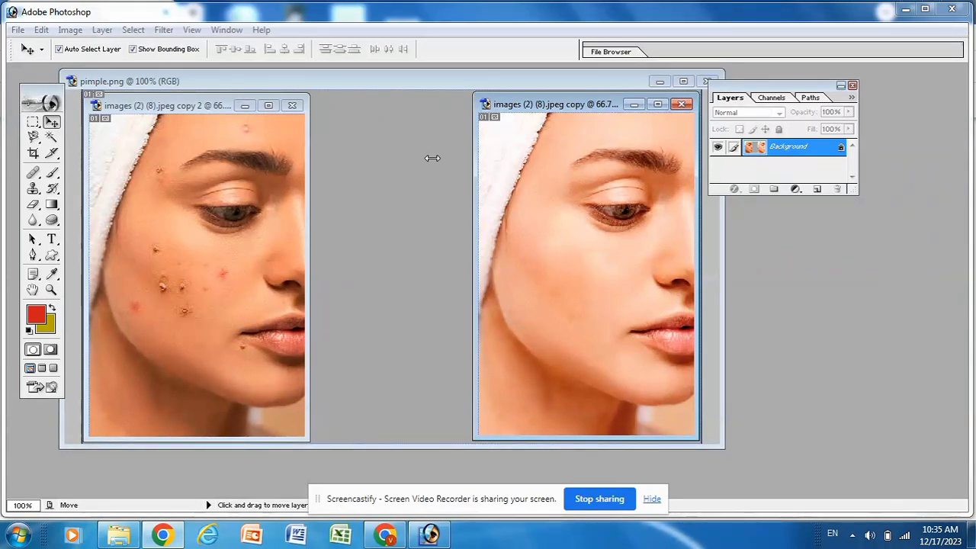
Step: Close the pimple.png before-and-after comparison document
click(707, 81)
Step: Discard pimple.png's changes, then open images (2) (8).jpeg from Desktop > photo12
click(502, 213)
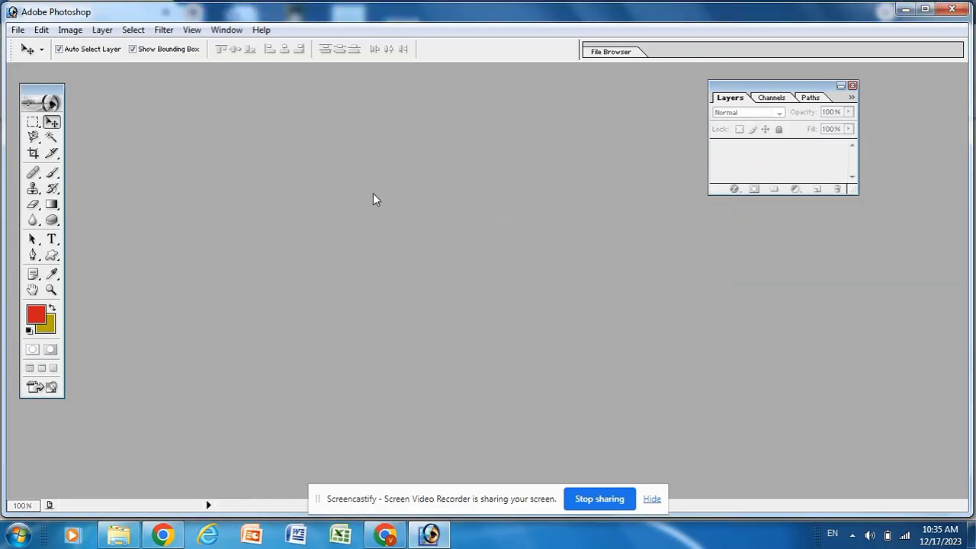
double_click(327, 185)
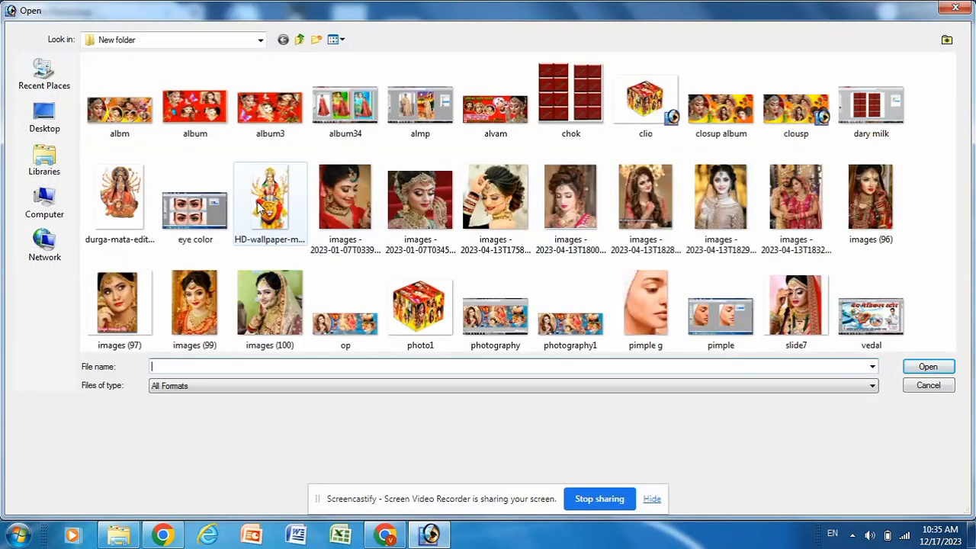
click(260, 39)
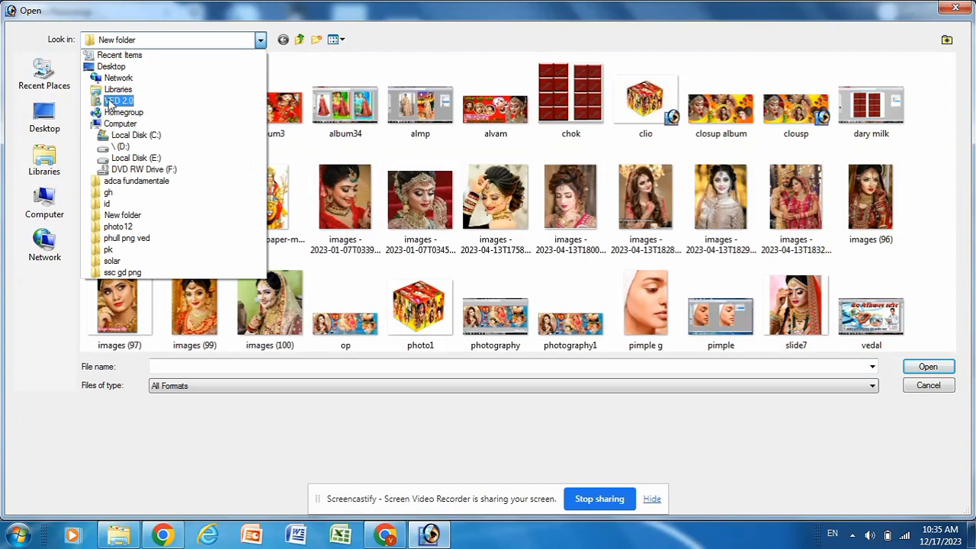
click(112, 67)
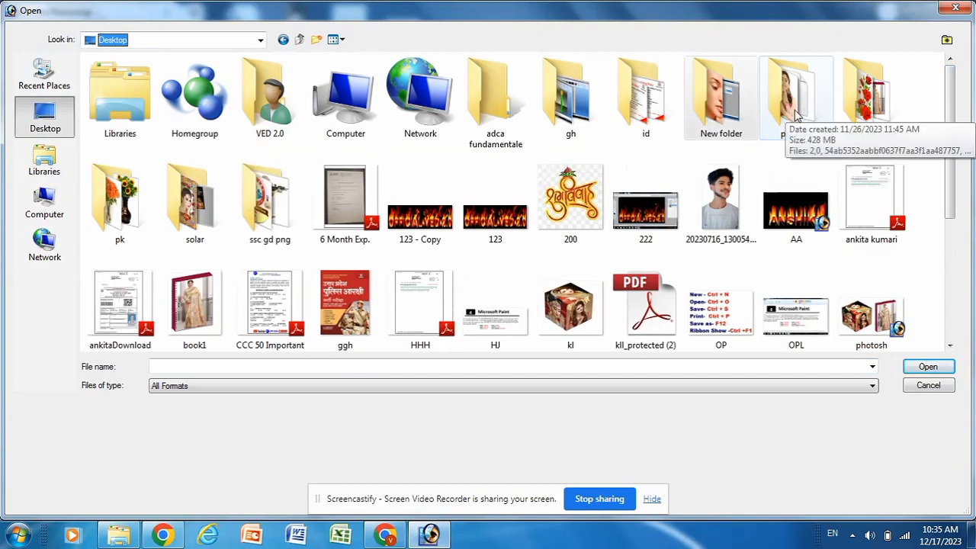
double_click(791, 106)
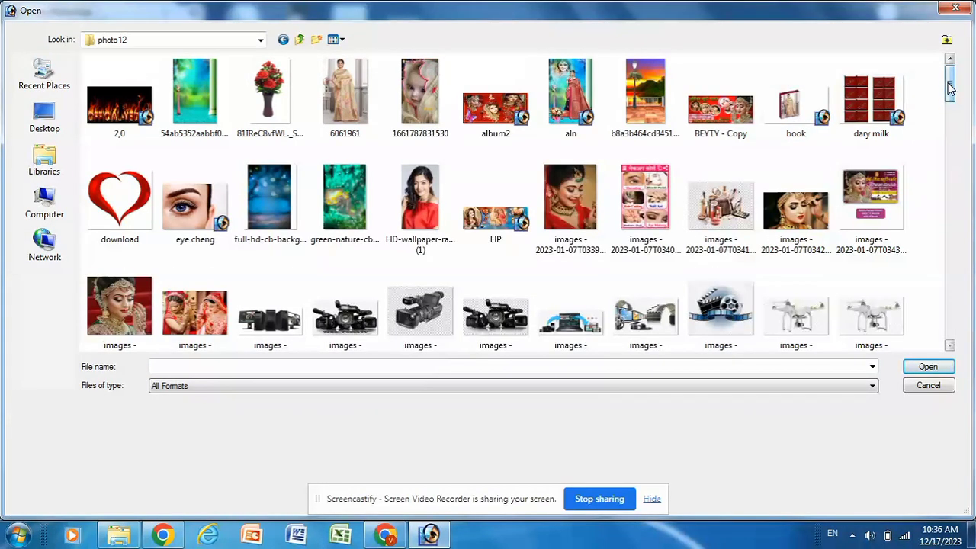
drag(949, 88, 951, 197)
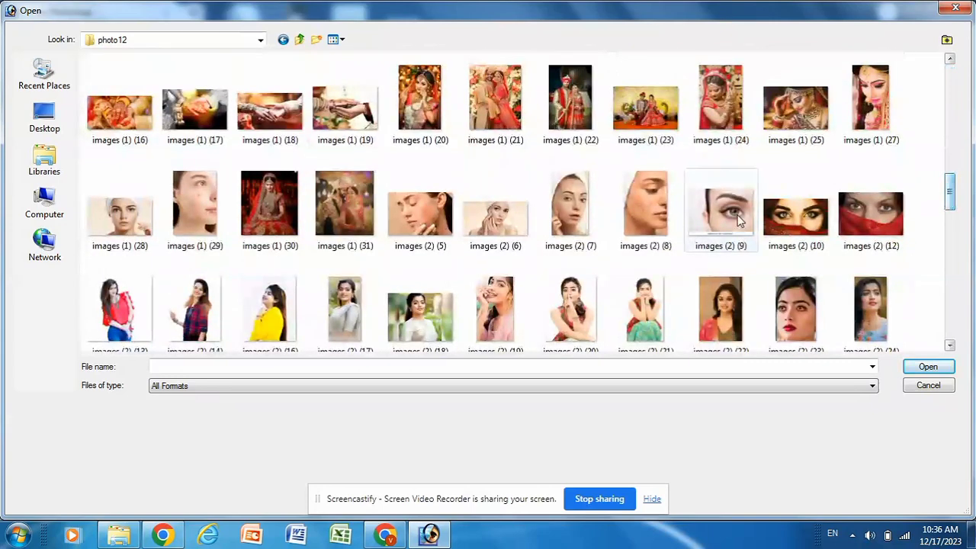
click(649, 207)
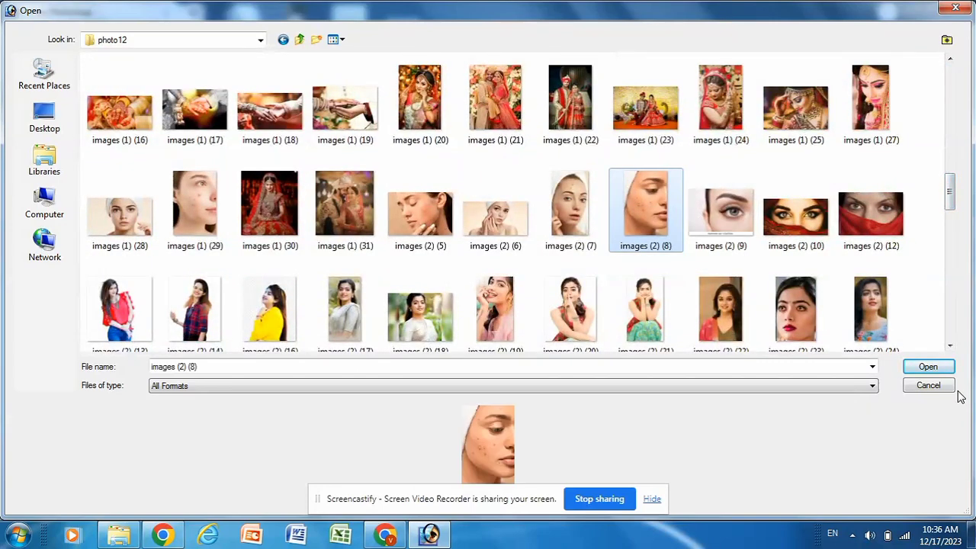
click(941, 369)
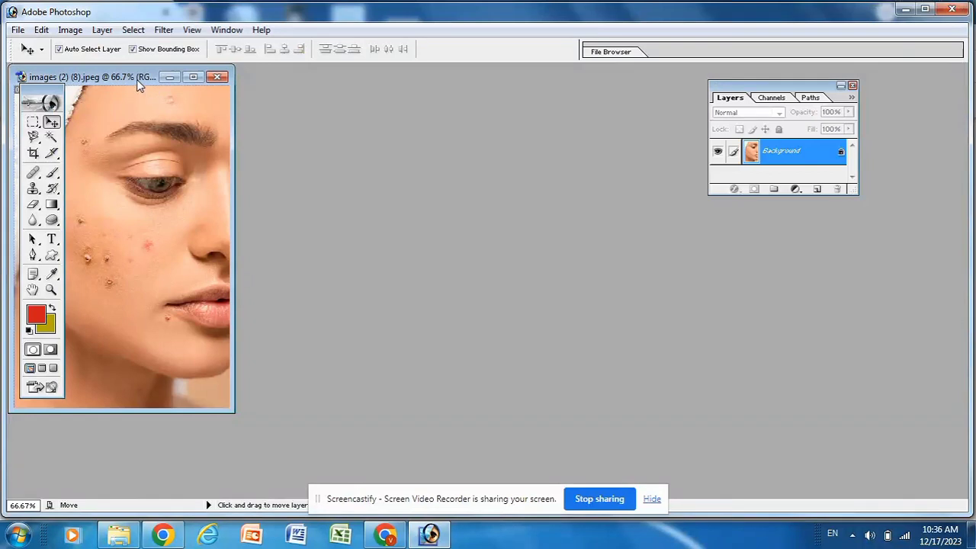
Step: Duplicate the acne photo as images (2) (8).jpeg copy
drag(138, 79, 221, 90)
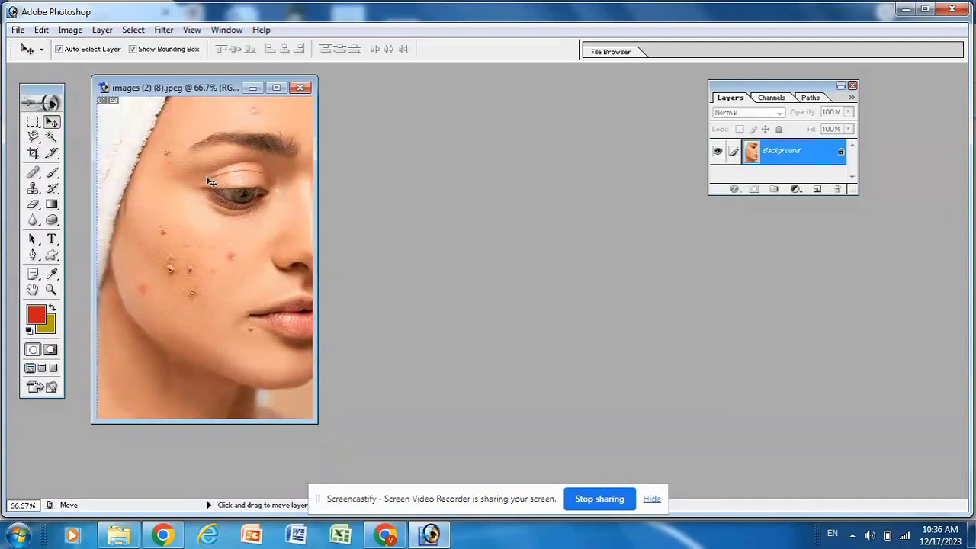
right_click(195, 90)
click(248, 98)
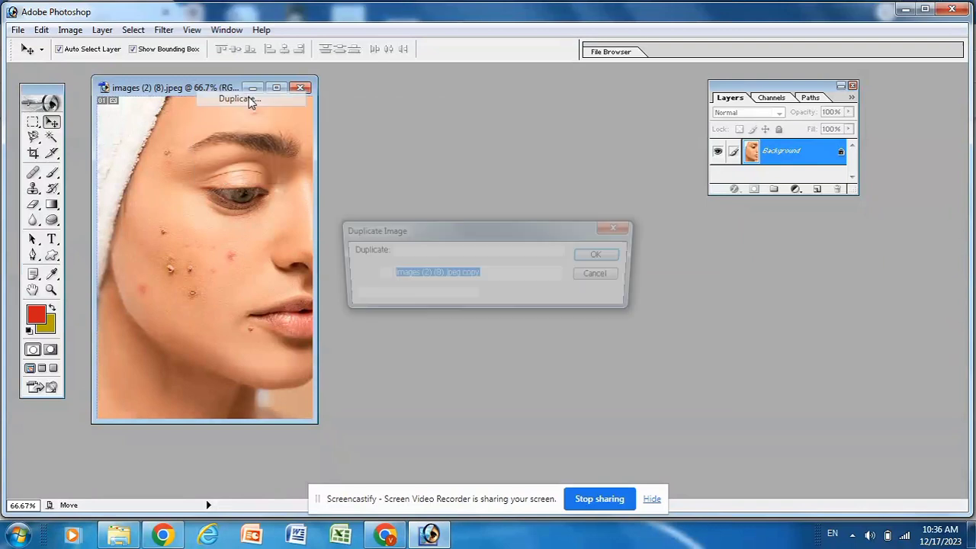
click(596, 255)
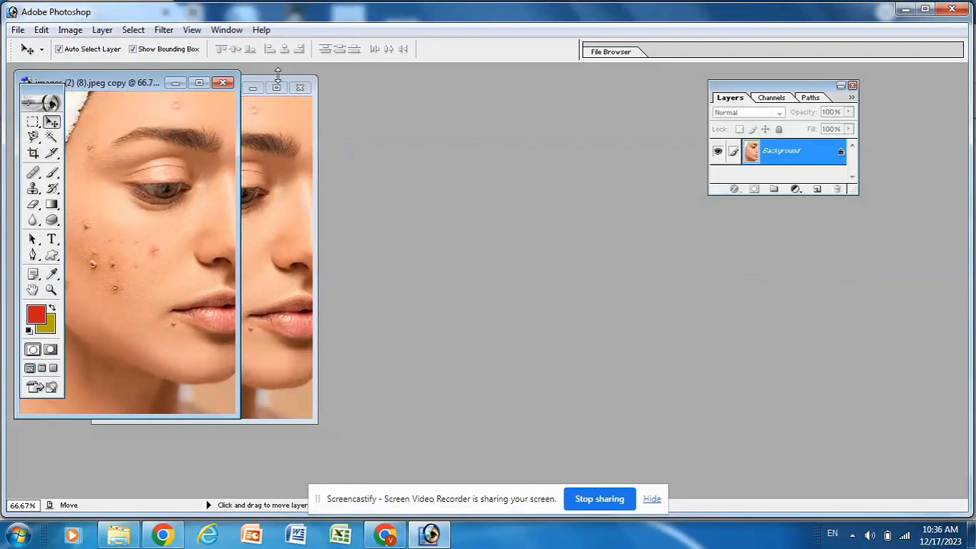
Step: Place the original on the right, with the copy beside it on the left
click(277, 74)
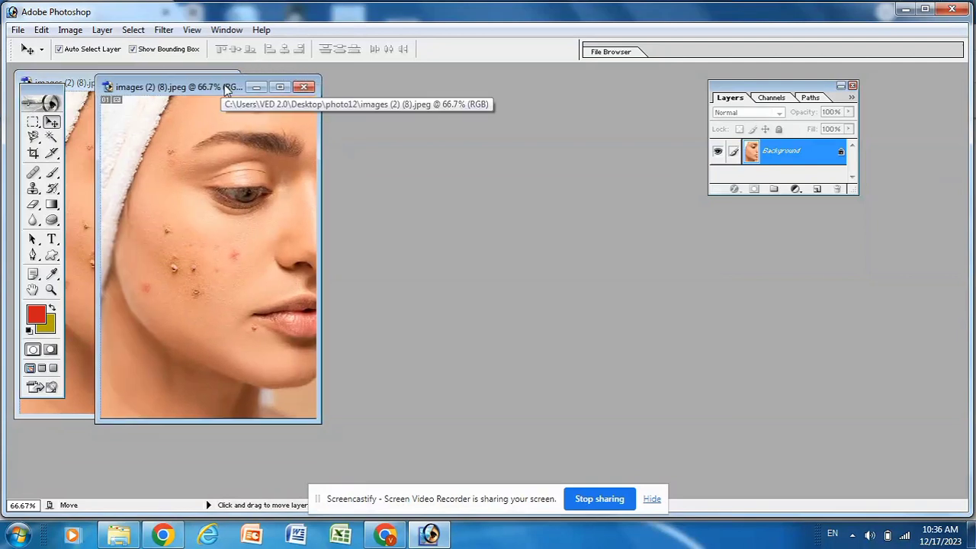
drag(222, 87, 585, 92)
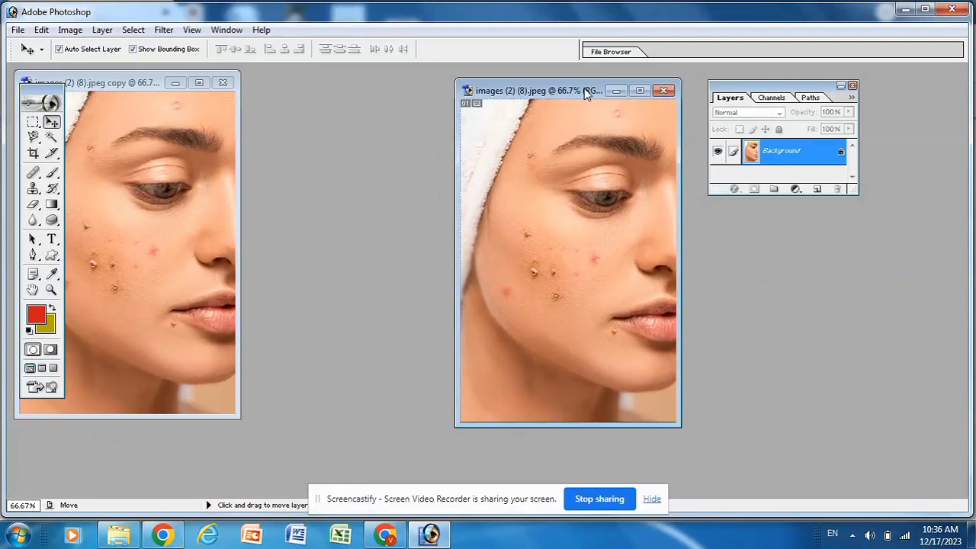
click(152, 93)
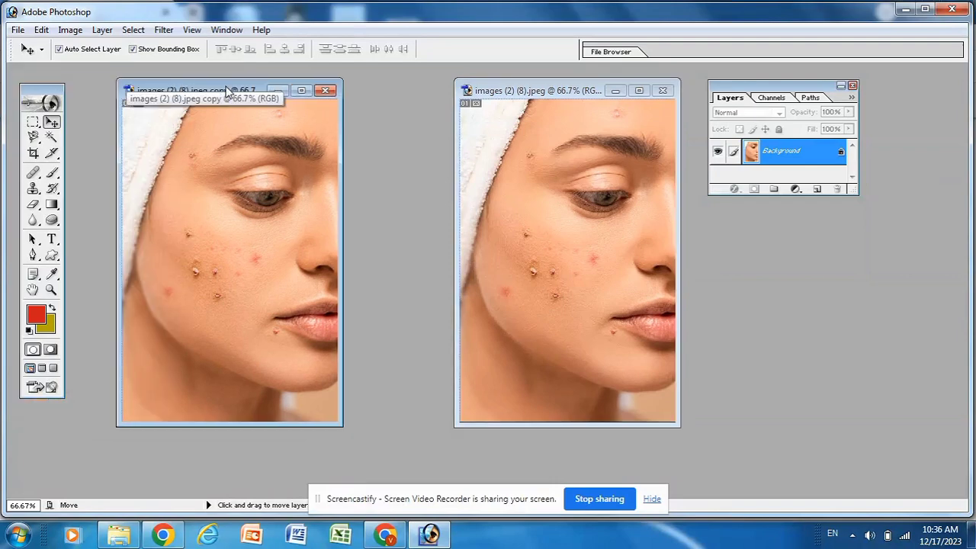
drag(127, 85, 220, 86)
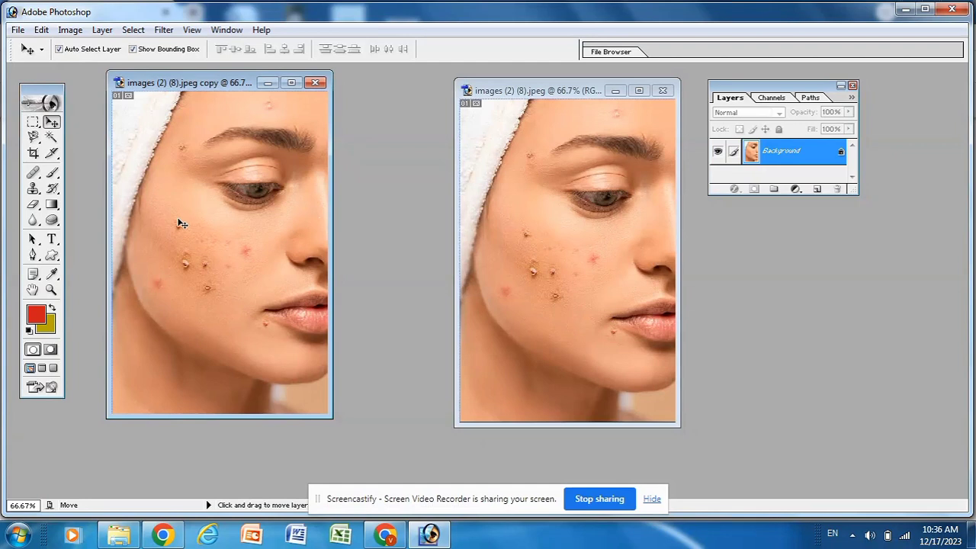
Step: Select the Healing Brush Tool and set its brush diameter to 72 px
click(37, 177)
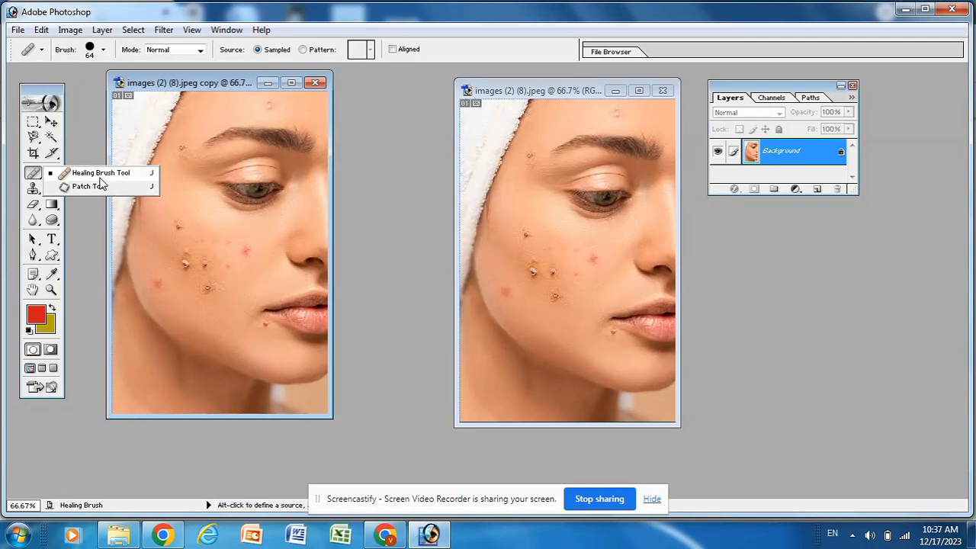
click(101, 173)
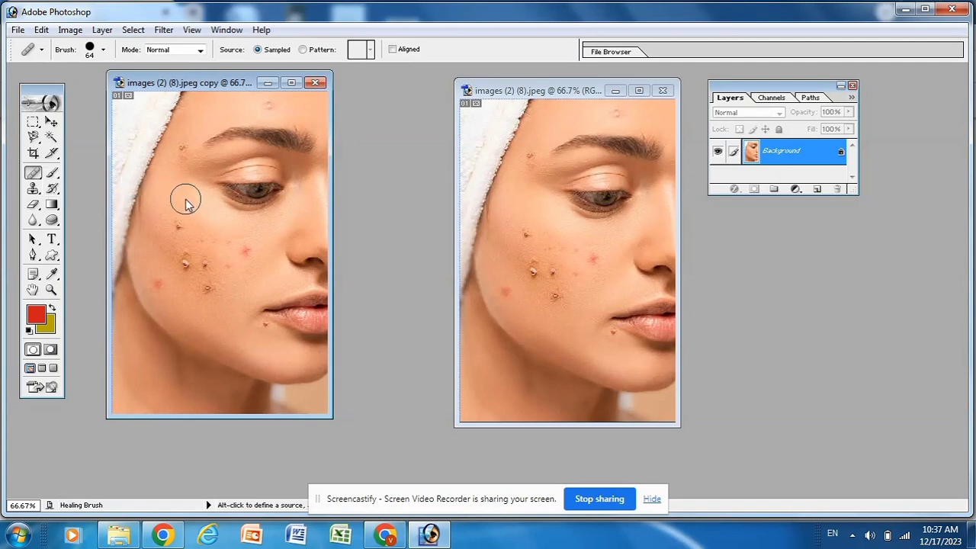
click(103, 49)
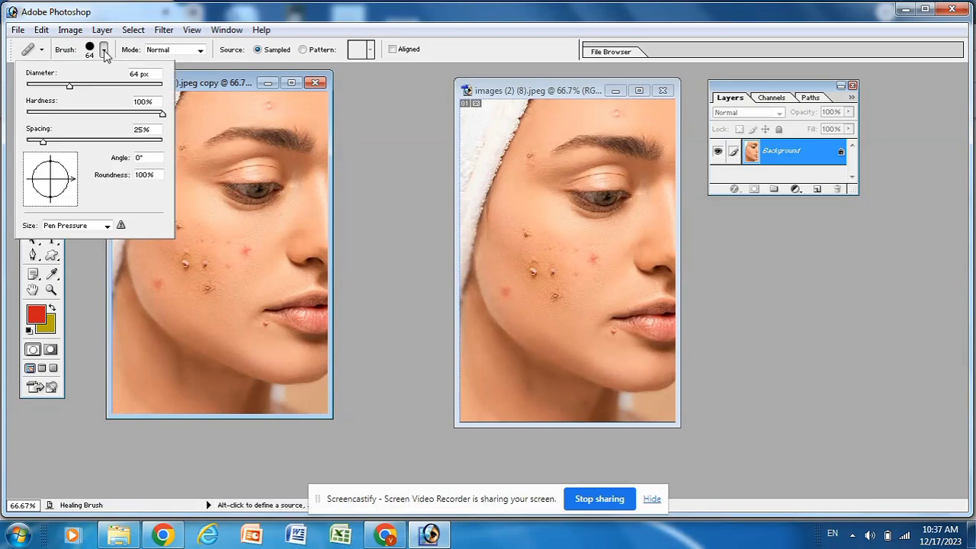
click(75, 85)
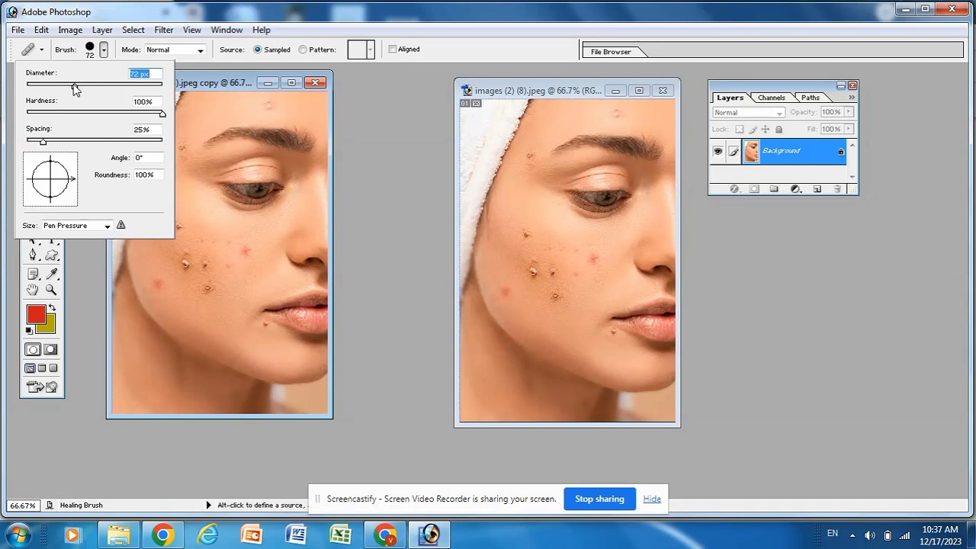
Step: Close the brush picker, clear the source-point warnings, and sample clean cheek skin
click(175, 209)
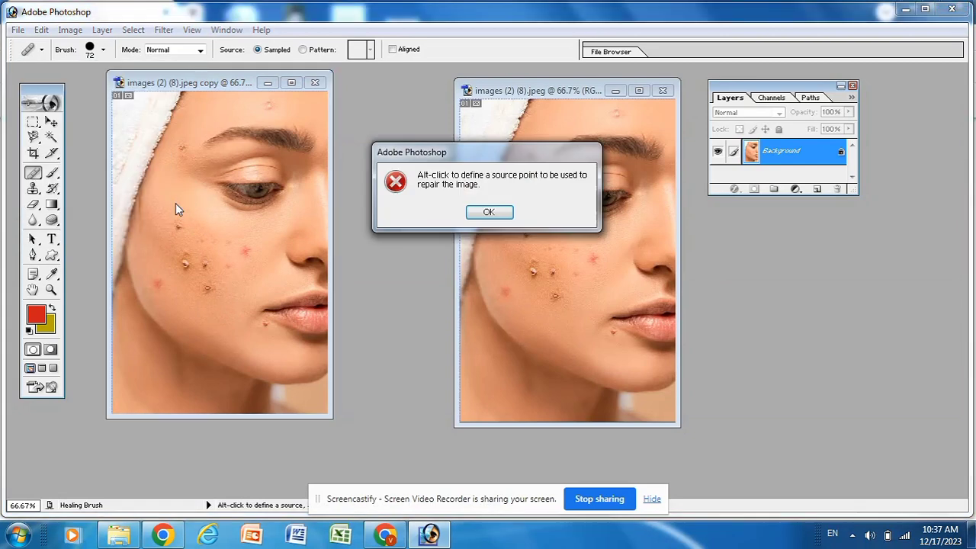
click(486, 212)
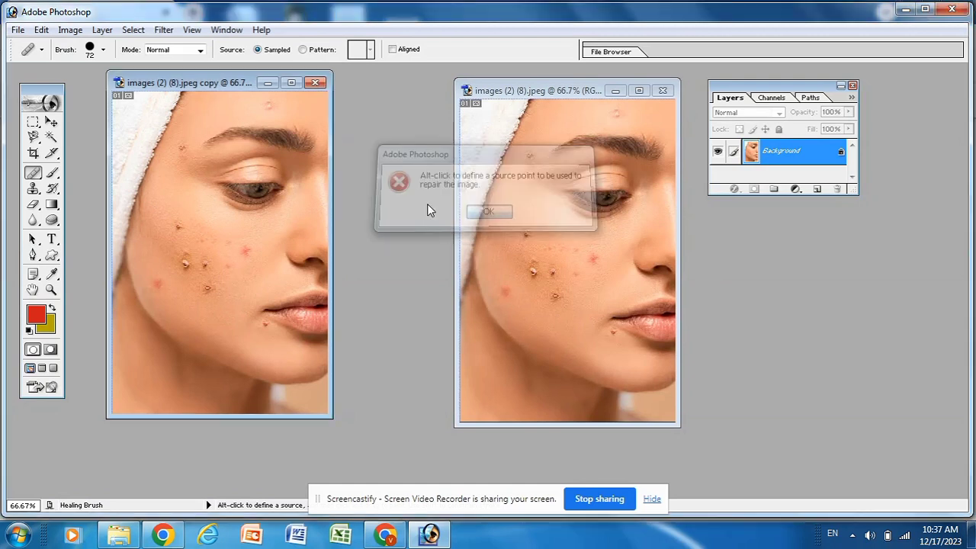
click(193, 205)
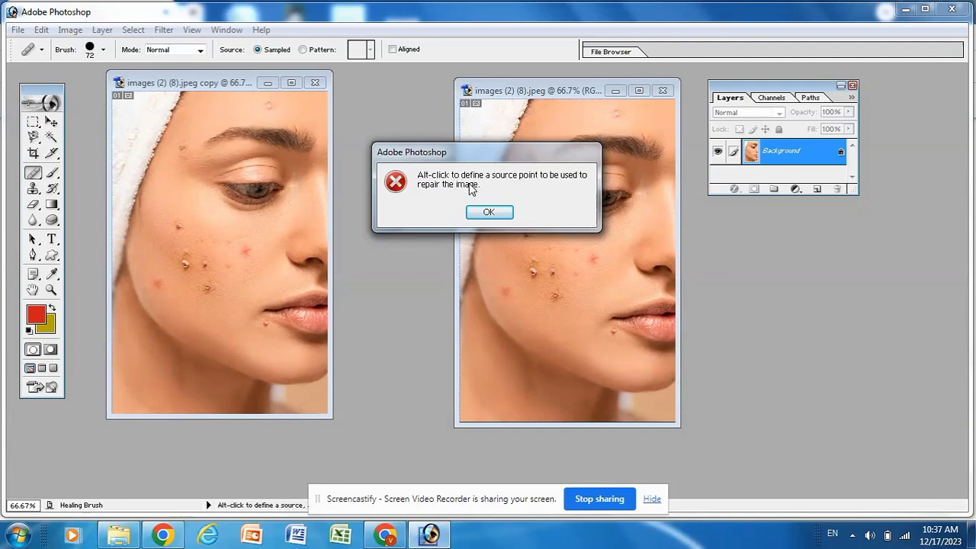
click(489, 211)
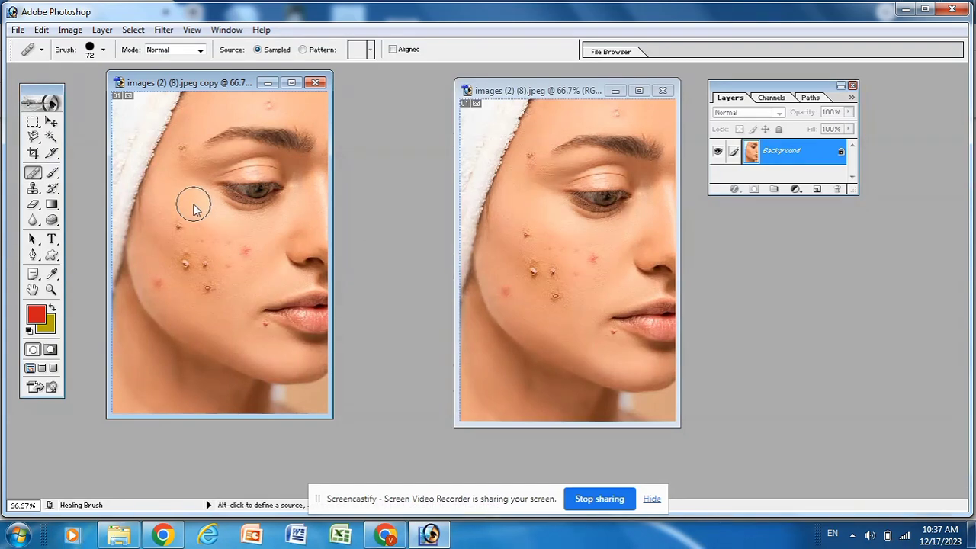
alt+click(193, 204)
key(alt)
click(34, 174)
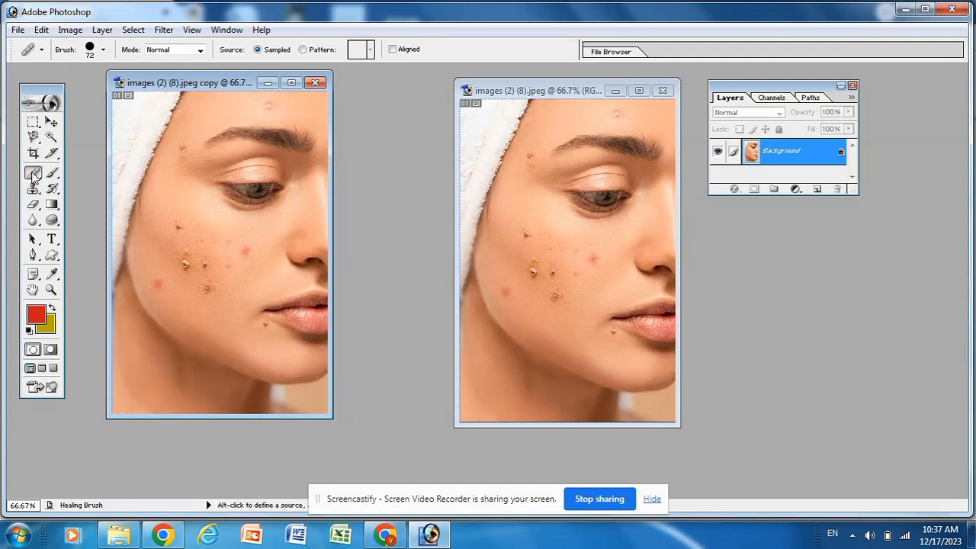
Step: Sample clean skin and heal two blemishes on the copy's upper cheek
alt+click(196, 205)
click(179, 223)
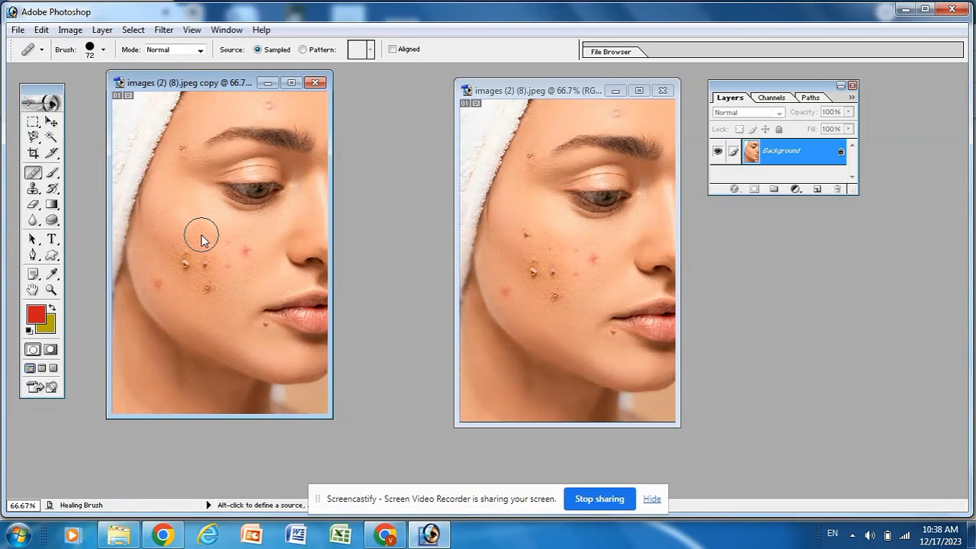
alt+click(200, 235)
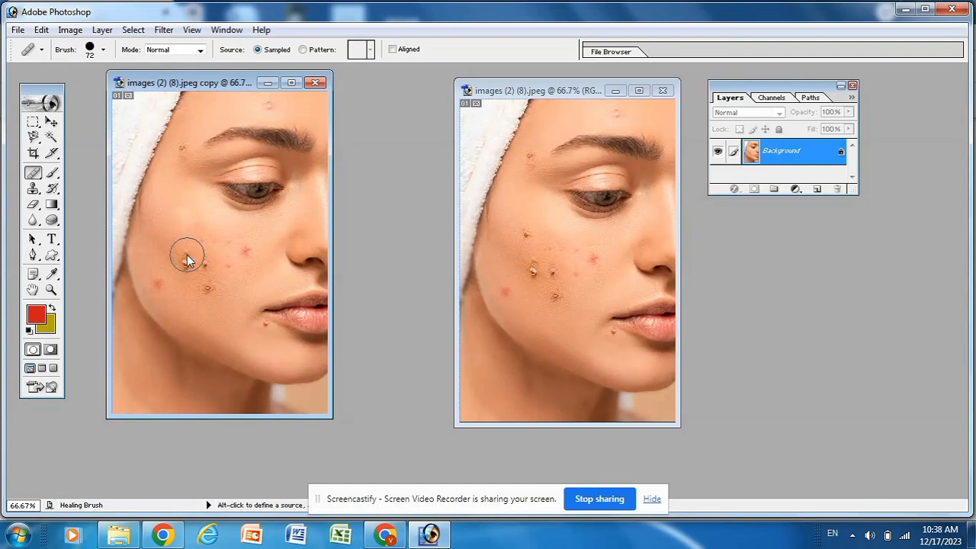
click(183, 254)
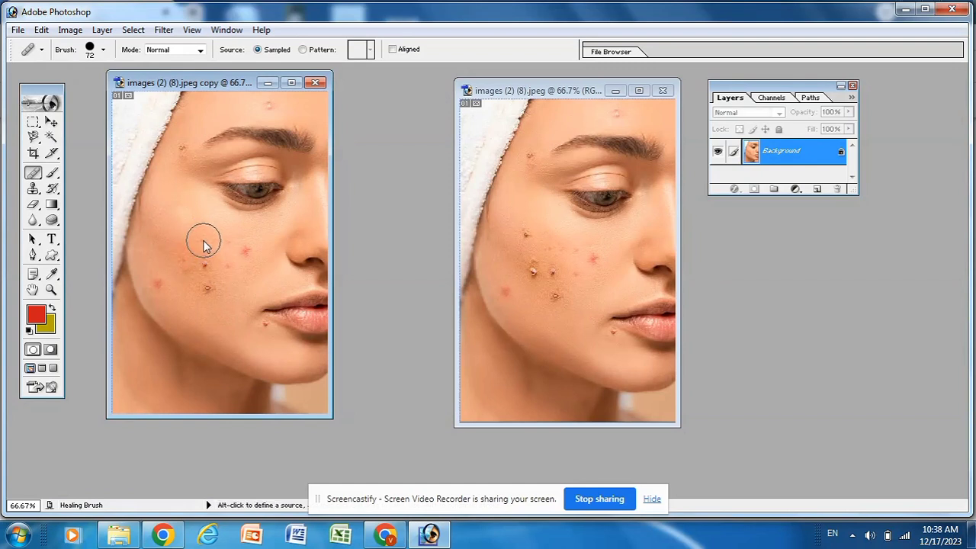
Step: Heal four more blemishes across the copy's middle and lower cheek, resampling clean skin each time
key(alt)
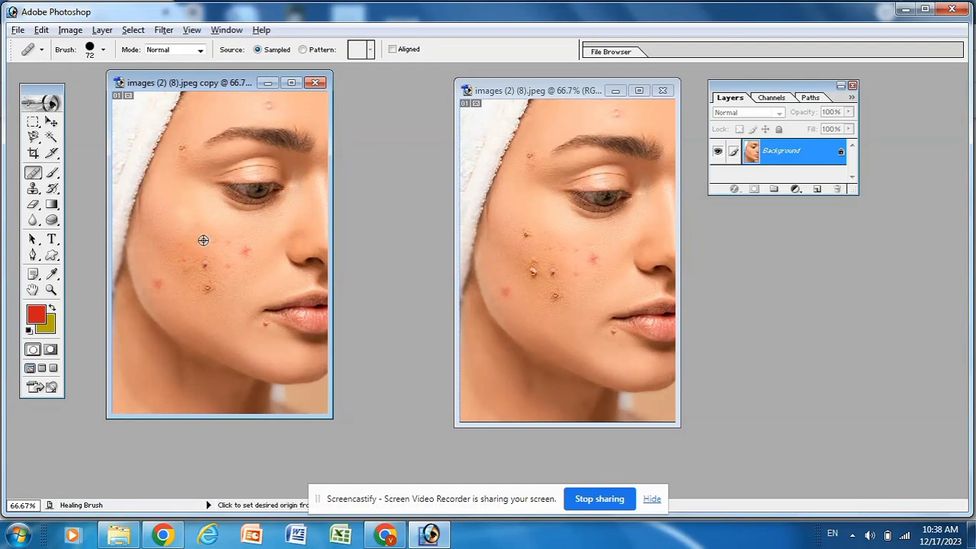
alt+click(203, 241)
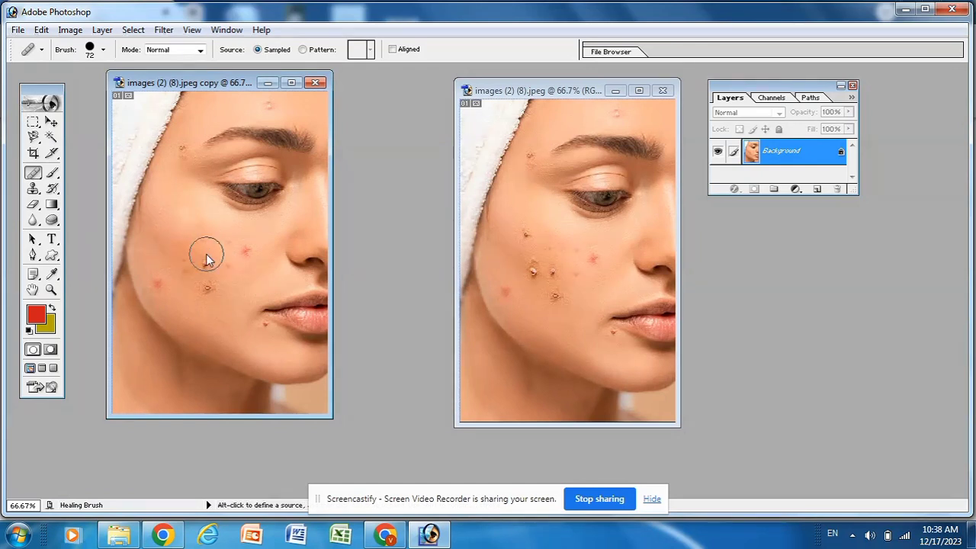
click(206, 253)
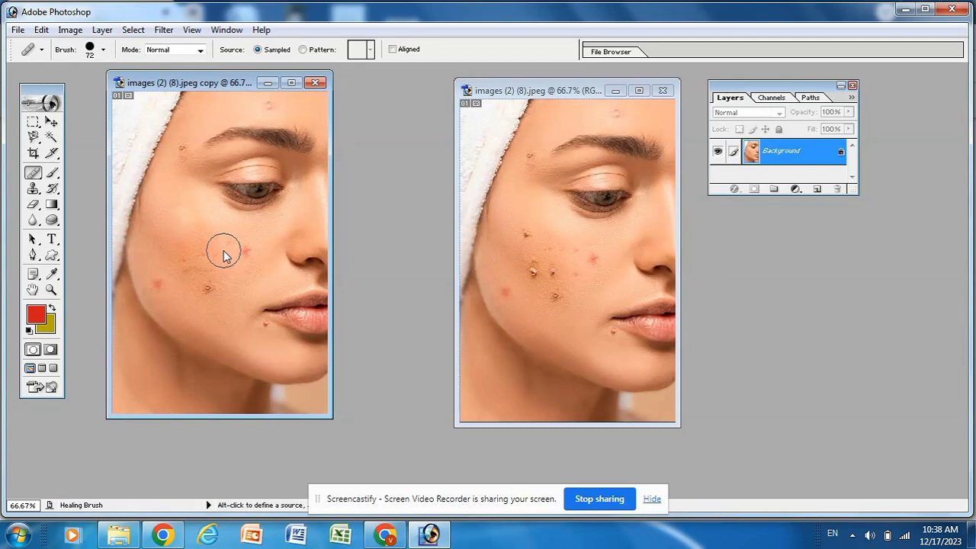
alt+click(220, 245)
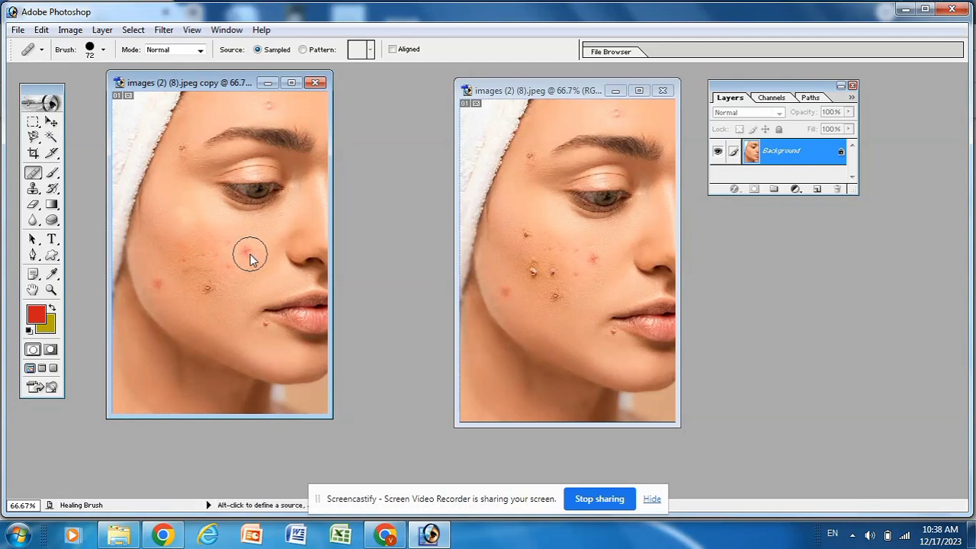
click(251, 258)
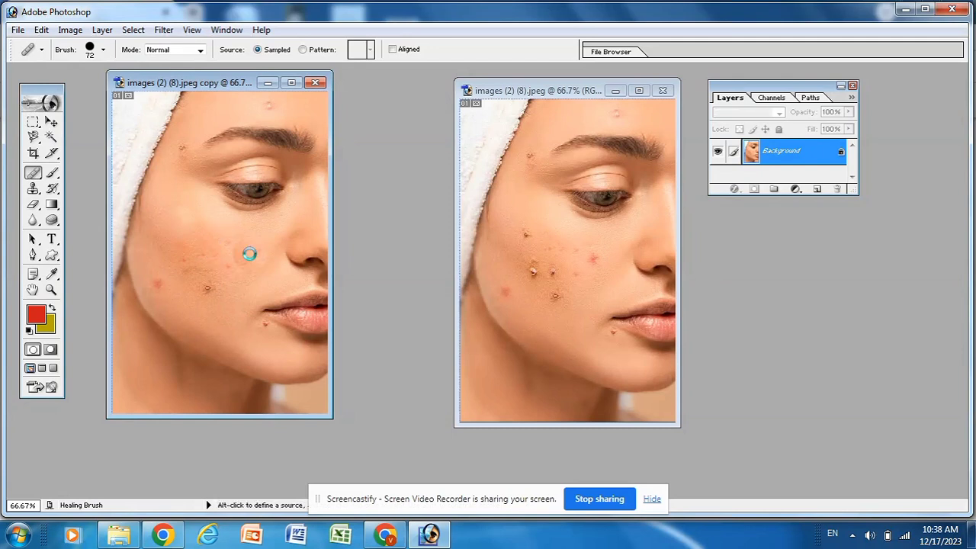
alt+click(196, 259)
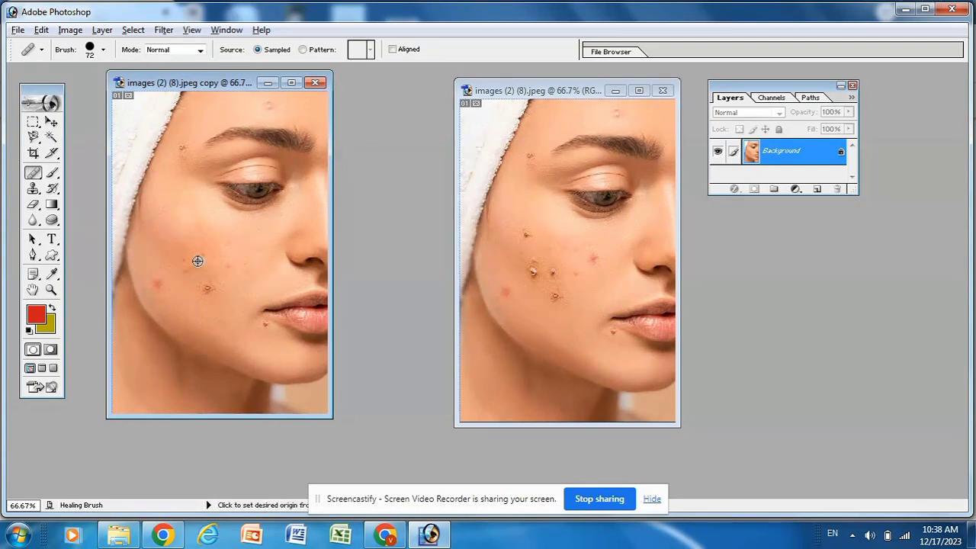
click(201, 283)
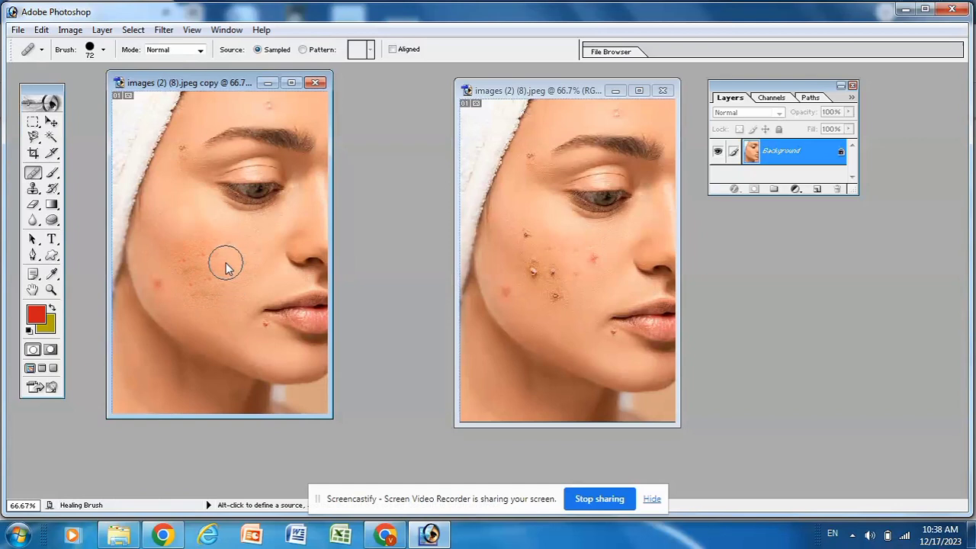
alt+click(154, 263)
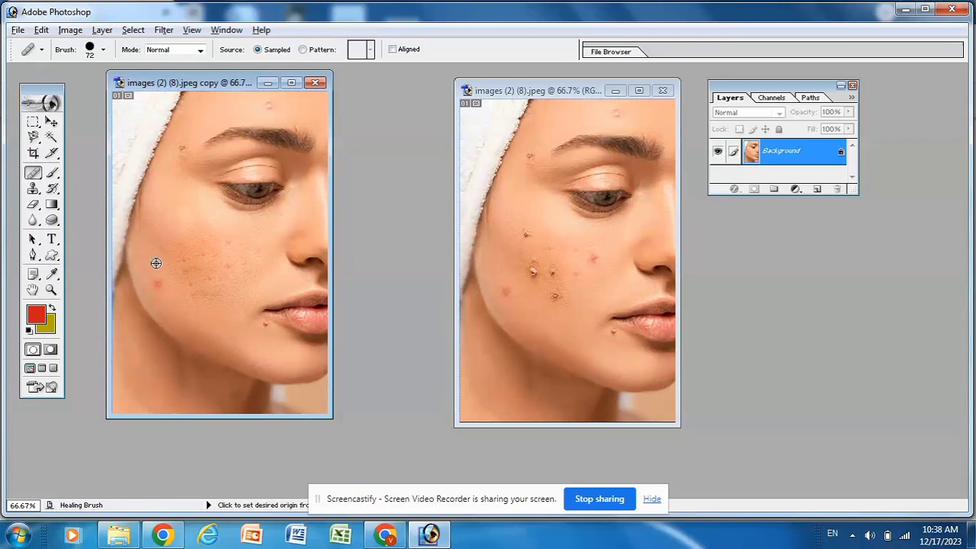
click(189, 285)
Step: Reduce the Healing Brush diameter to 42 px
right_click(256, 333)
click(298, 358)
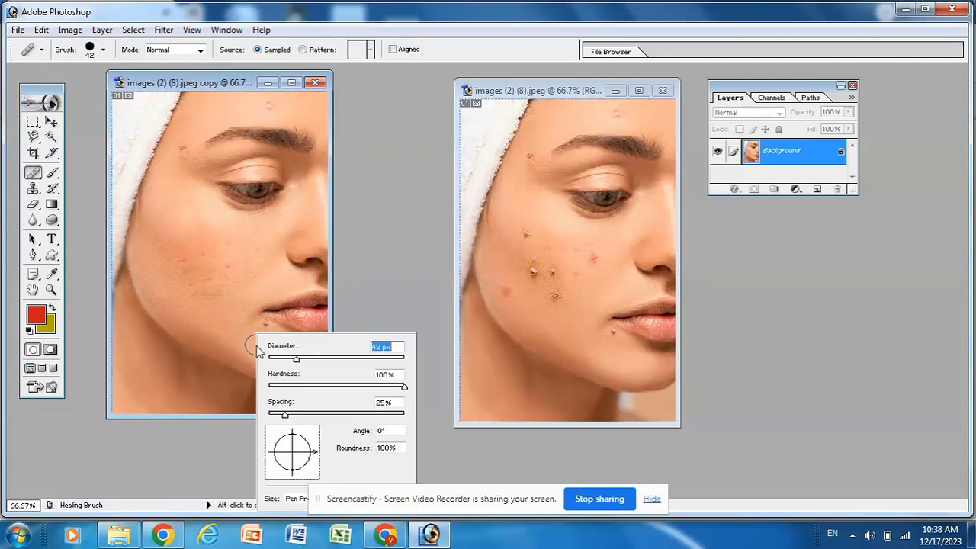
key(Return)
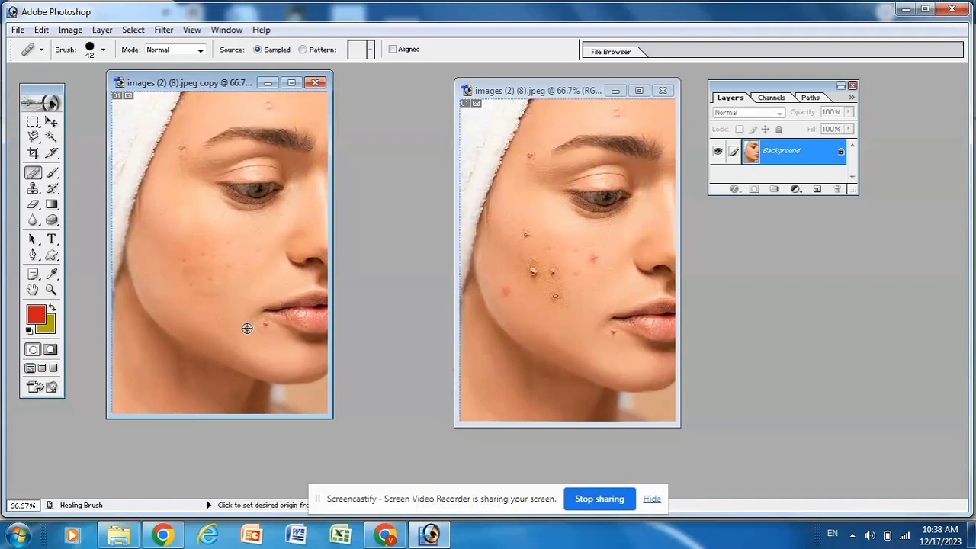
Step: Heal the small spot near the lips, then resample clean skin near the temple
alt+click(247, 328)
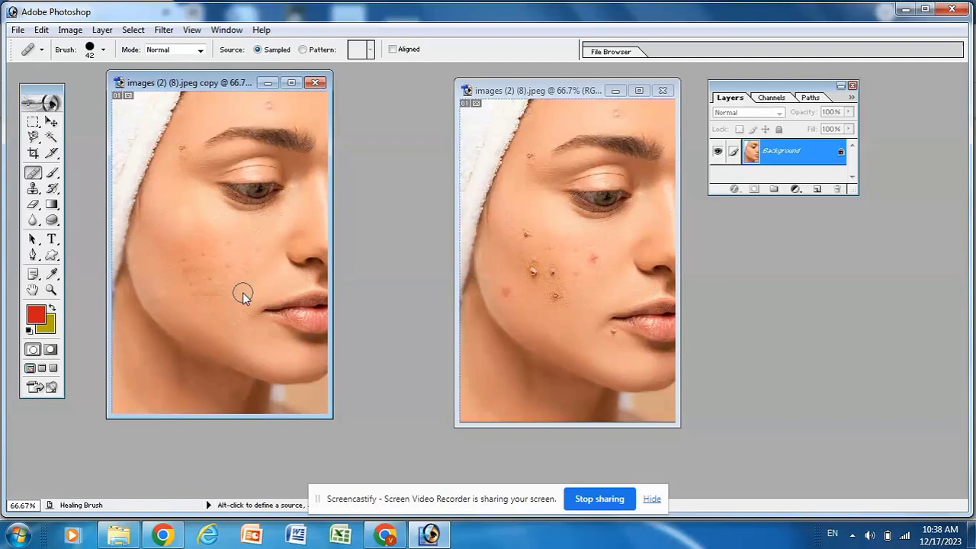
click(219, 250)
alt+click(193, 135)
alt+click(184, 145)
key(alt)
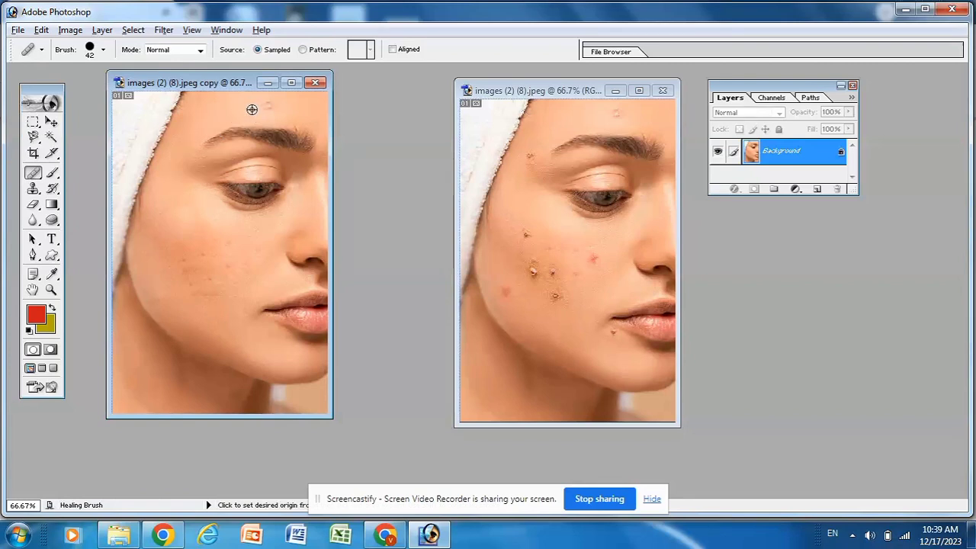
Step: Resample clean skin several times and heal the remaining cheek blemish on the copy
alt+click(252, 109)
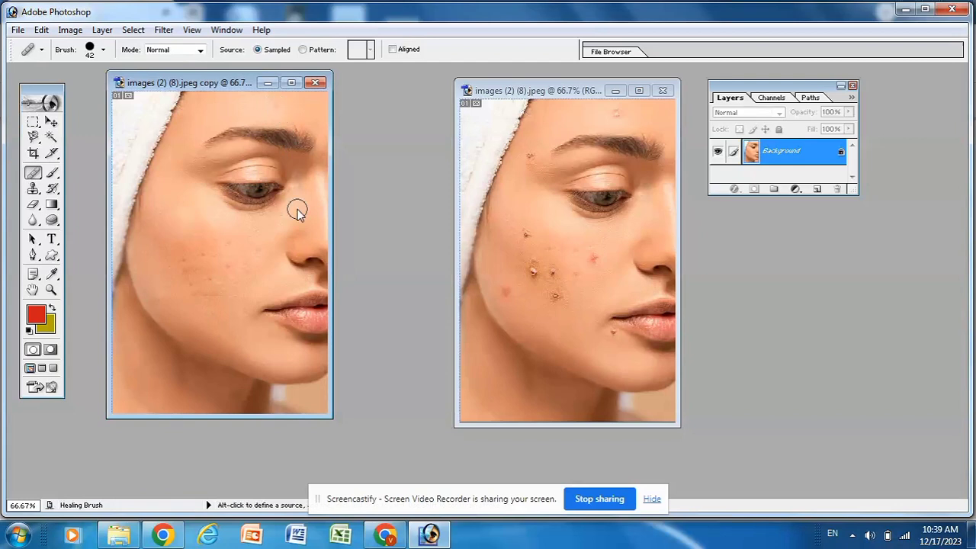
alt+click(233, 257)
alt+click(230, 264)
alt+click(241, 234)
alt+click(239, 246)
alt+click(216, 262)
click(202, 256)
Step: Smooth the brownish patch on the copy's left cheek using freshly sampled clean skin
alt+click(196, 263)
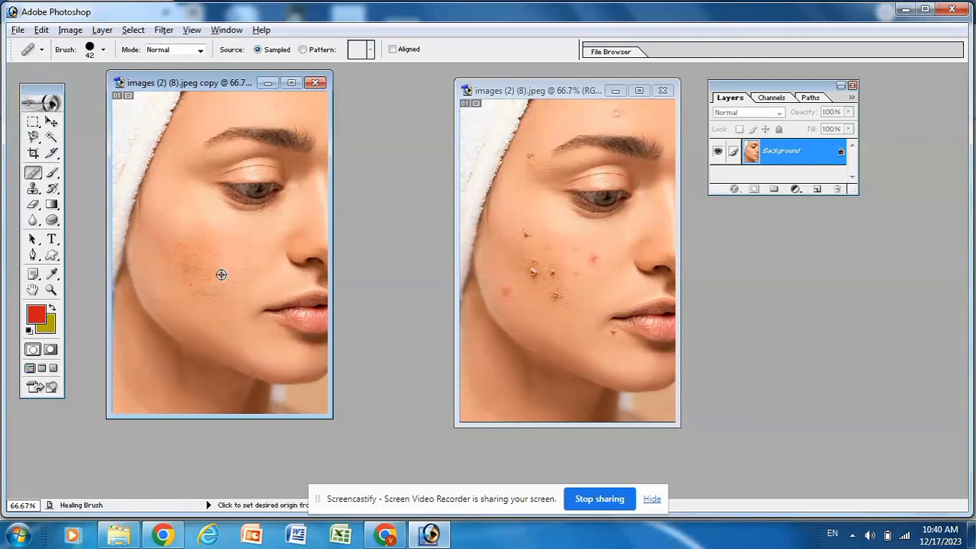
alt+click(221, 275)
drag(228, 287, 204, 280)
alt+click(203, 280)
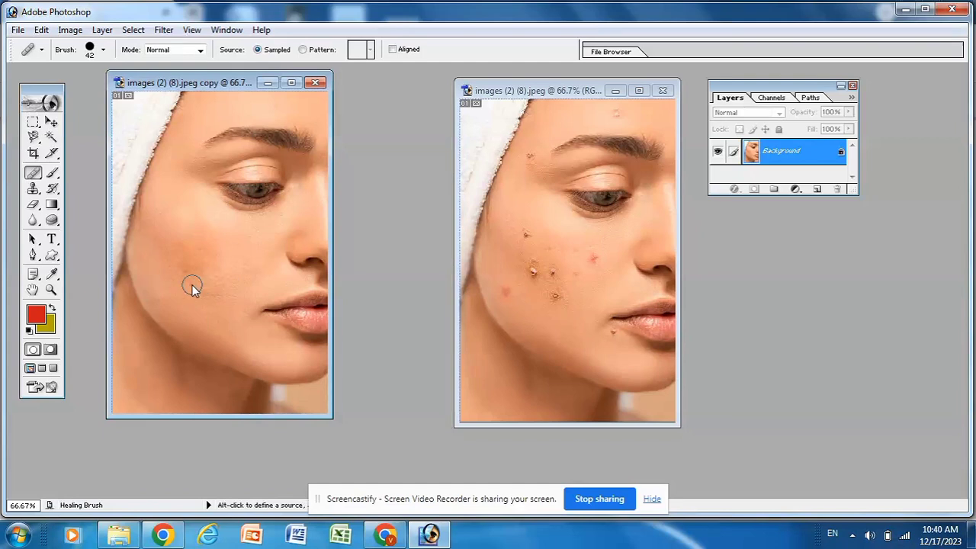